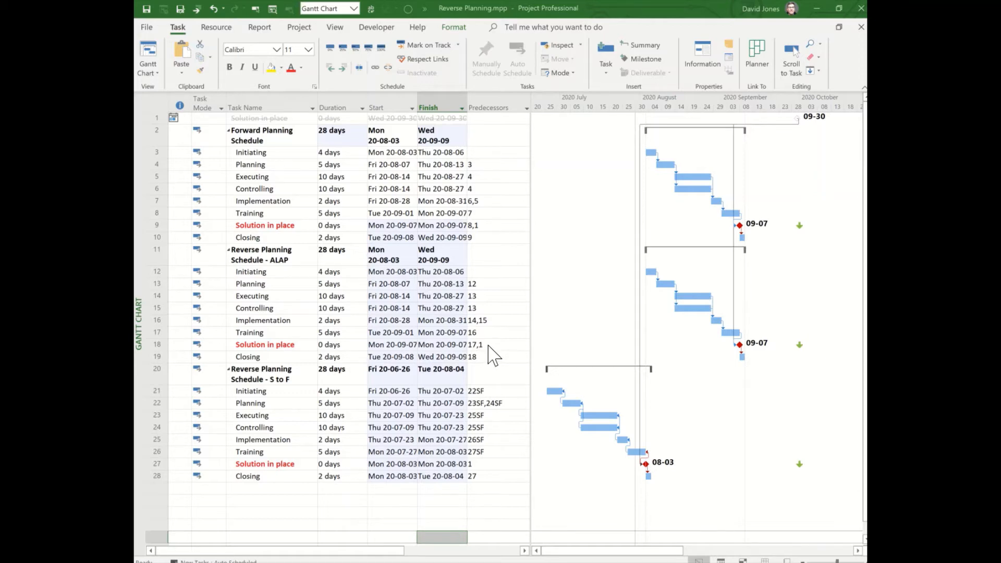
left_click(488, 341)
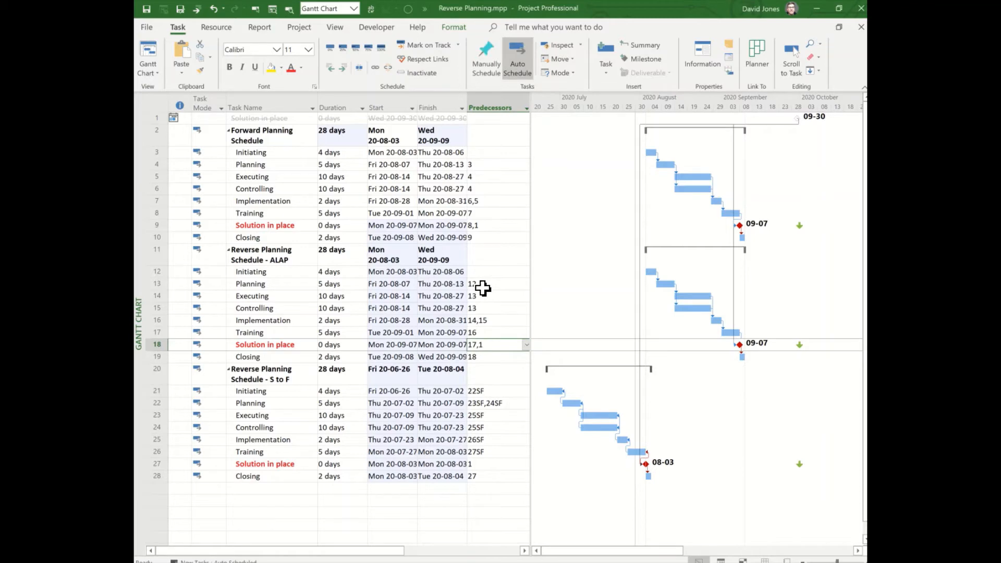
left_click(481, 359)
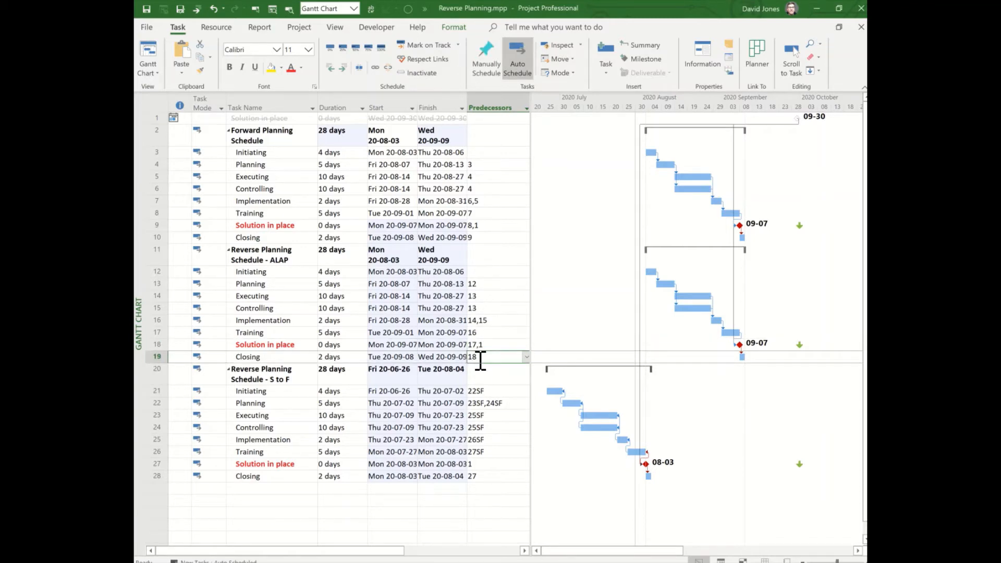
left_click(416, 174)
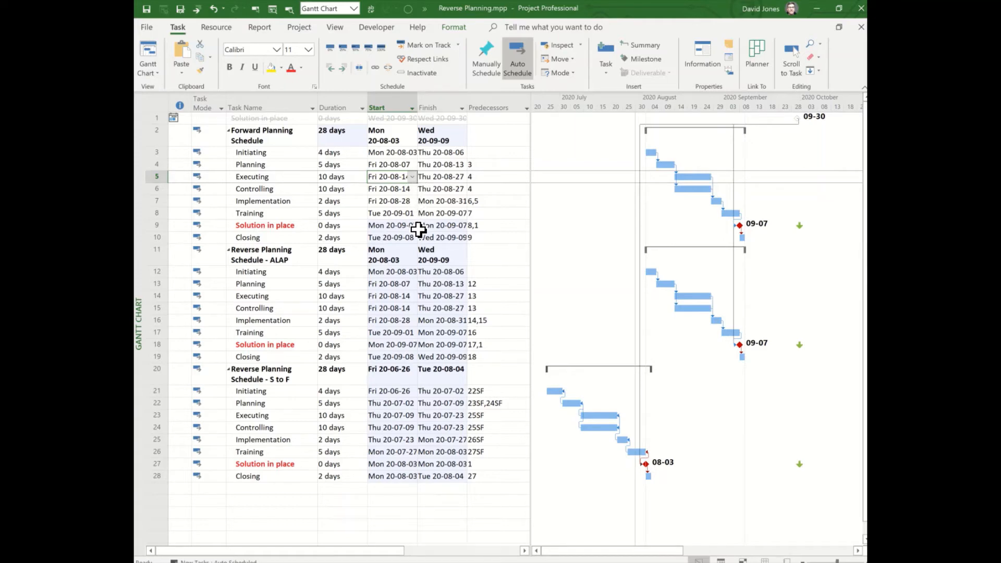
Reactivate the inactive "Solution in place" milestone in row 1 so it drives the linked schedules
left_click(290, 226)
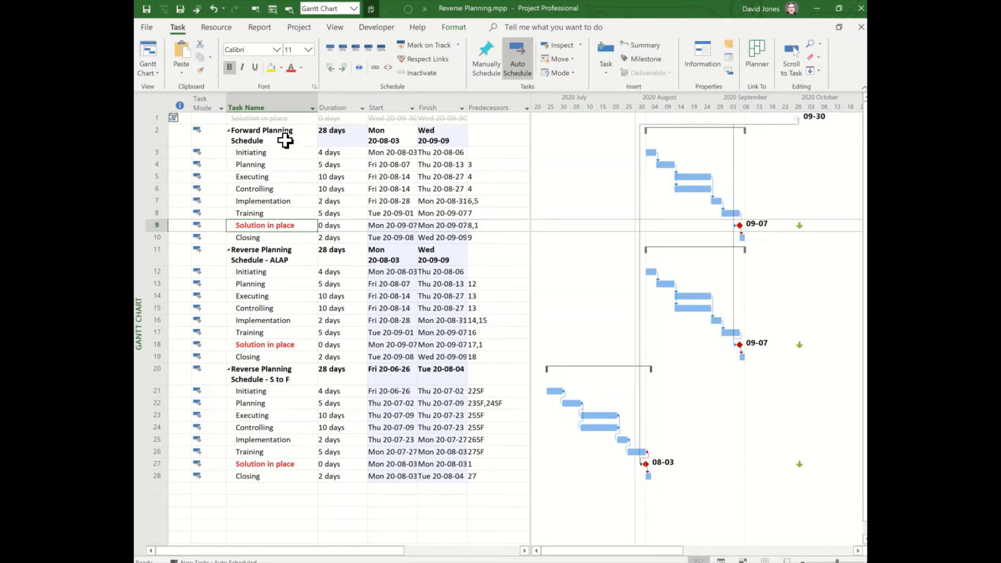
left_click(282, 119)
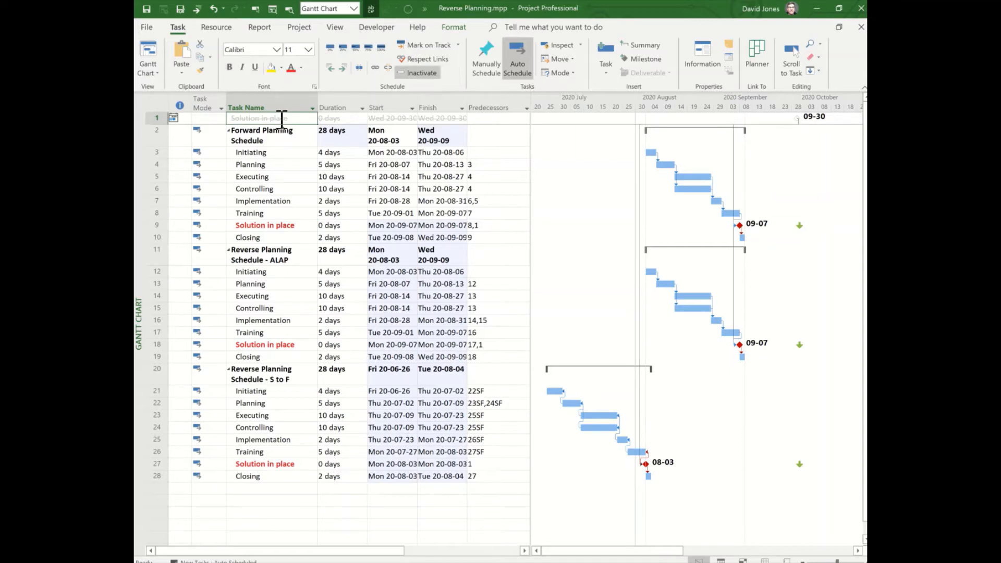
left_click(415, 73)
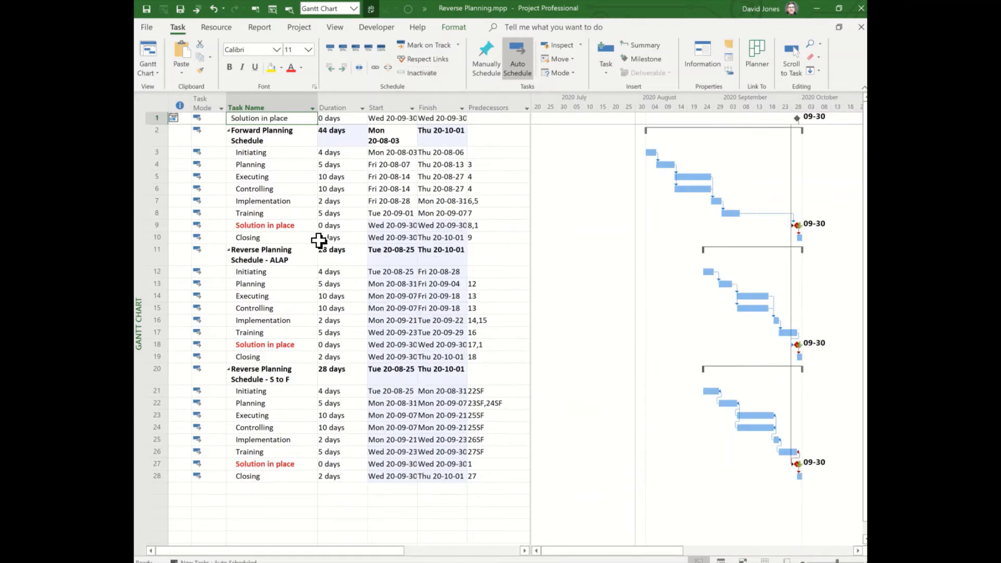
Set the start date of the Initiating task under Forward Planning Schedule to August 21, 2020
left_click(294, 228)
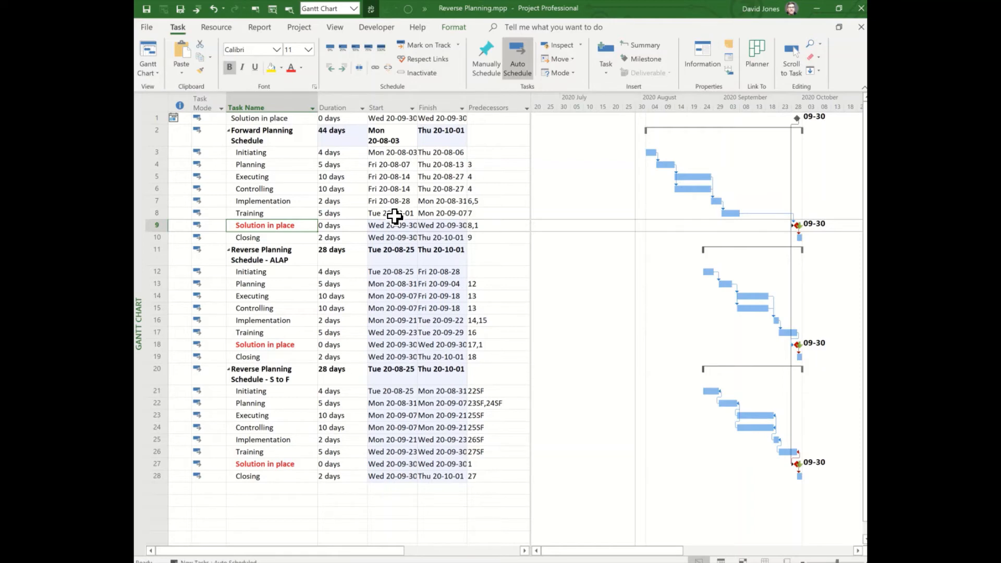
left_click(285, 154)
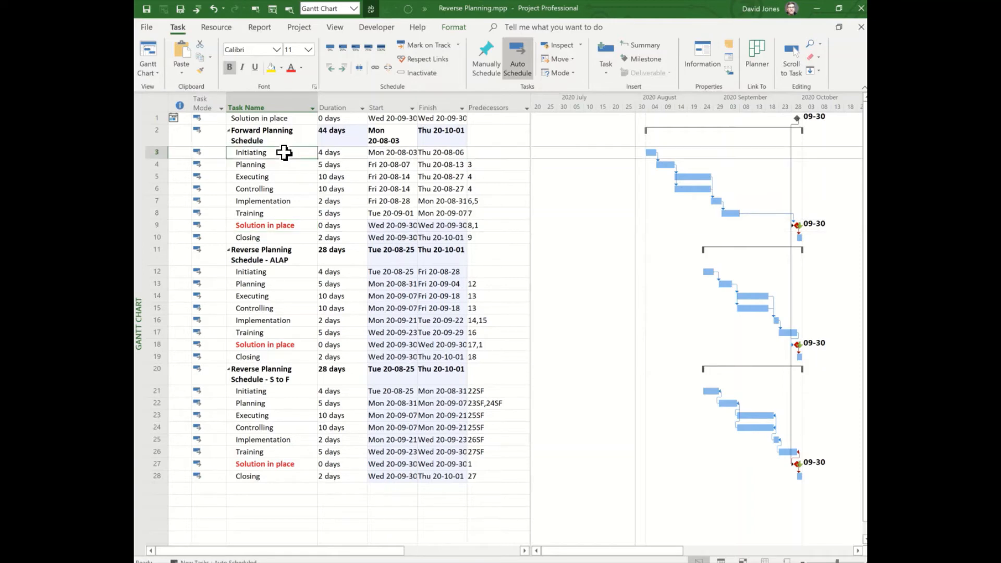
left_click(412, 152)
left_click(412, 152)
left_click(413, 153)
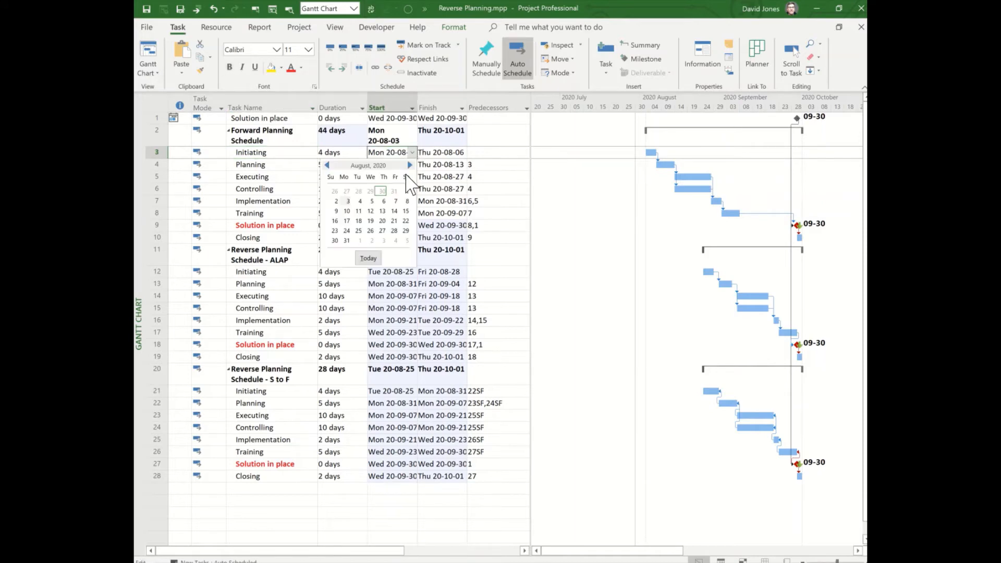
left_click(396, 219)
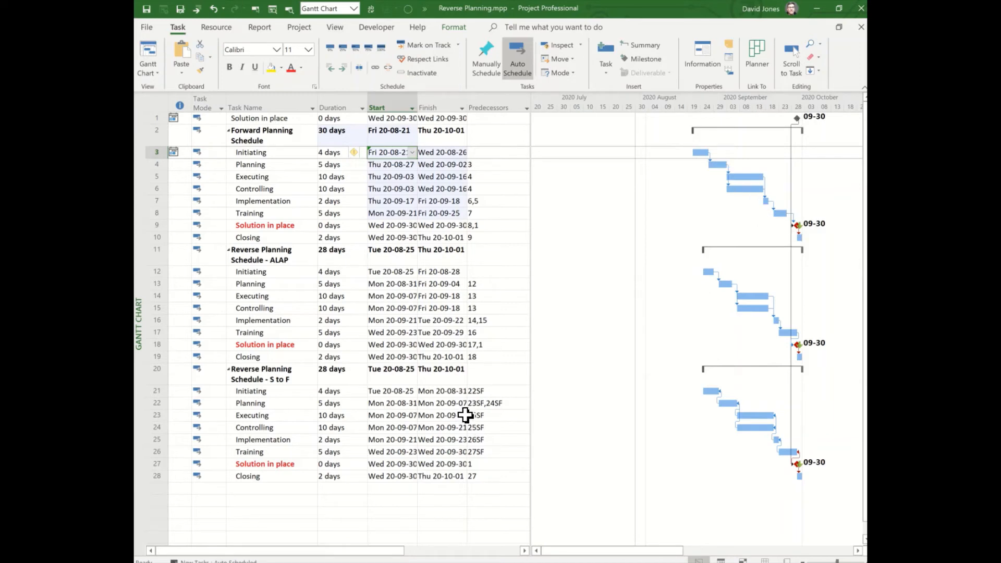
Set the duration of the Initiating task under Reverse Planning Schedule - ALAP to 6 days
left_click(283, 254)
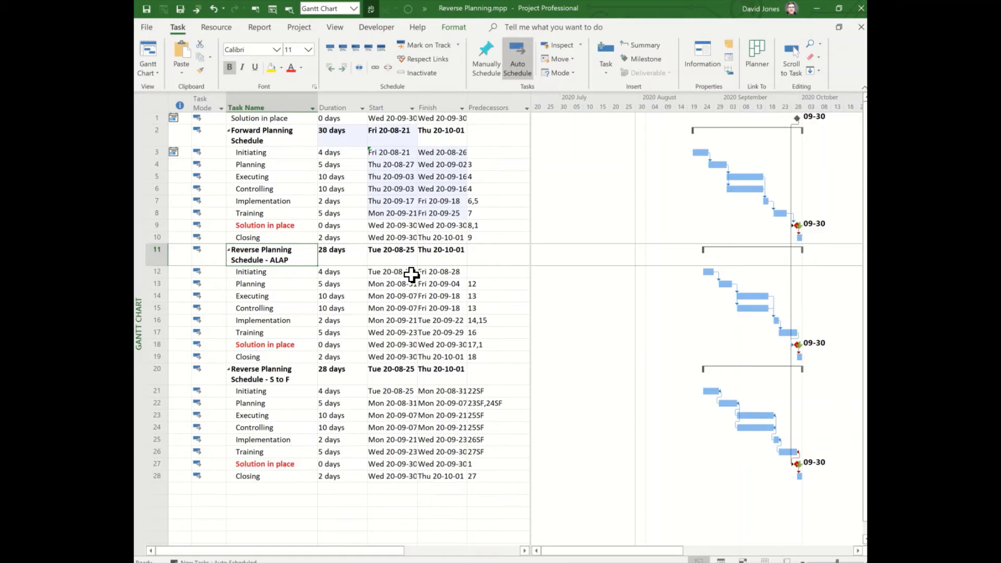
left_click(412, 272)
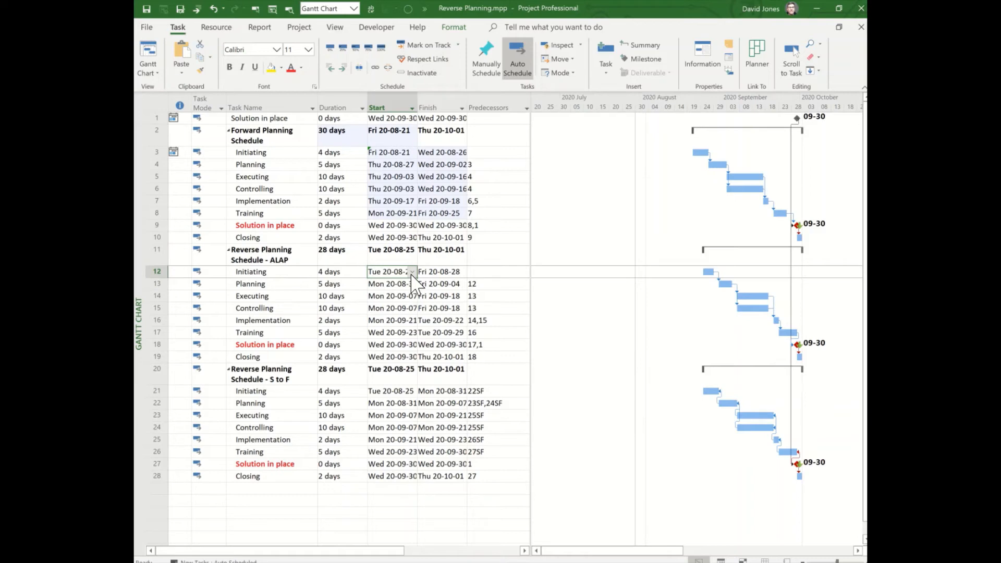
left_click(345, 272)
type("6")
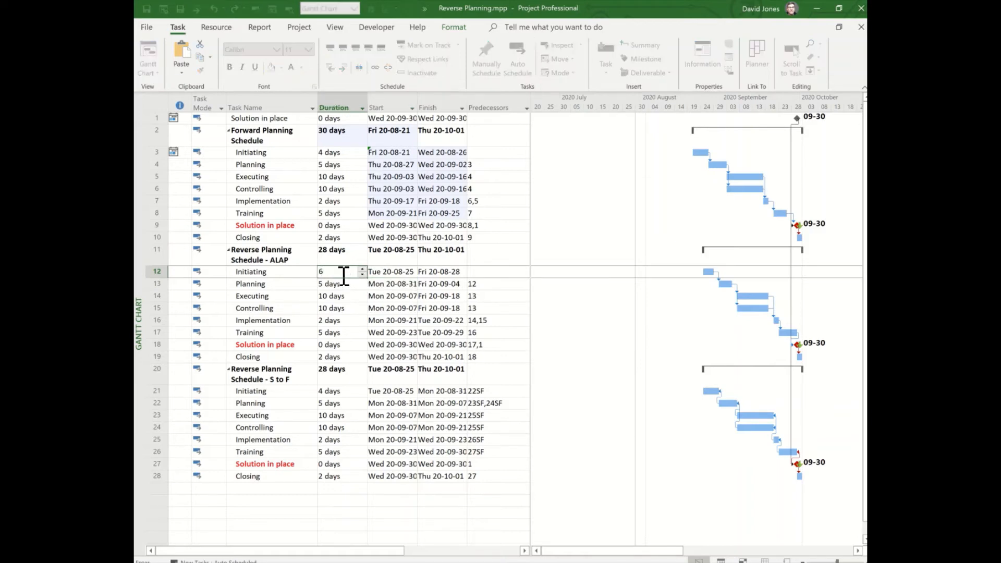
key("Return")
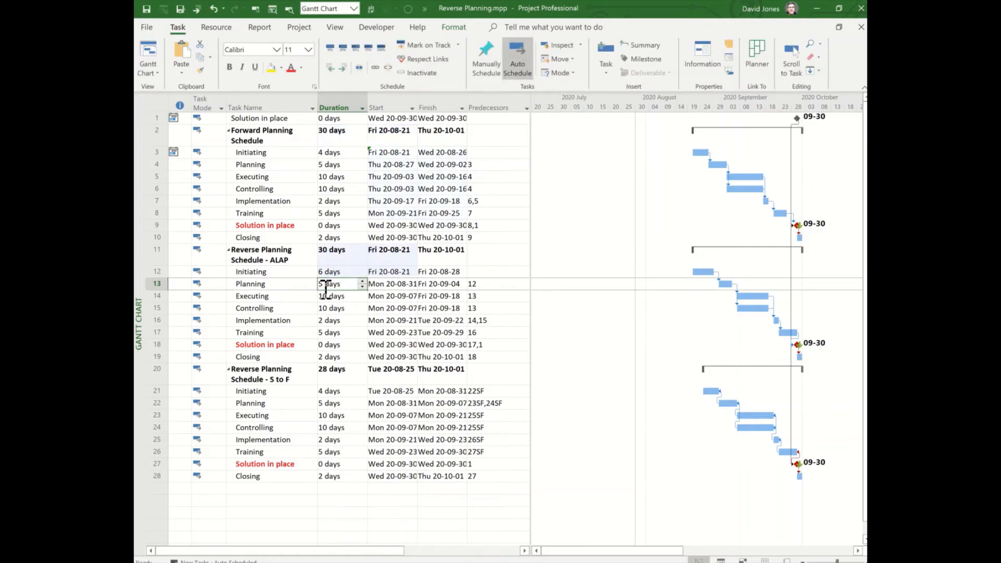
Set the duration of the Initiating task under Reverse Planning Schedule - S to F to 6 days
left_click(257, 375)
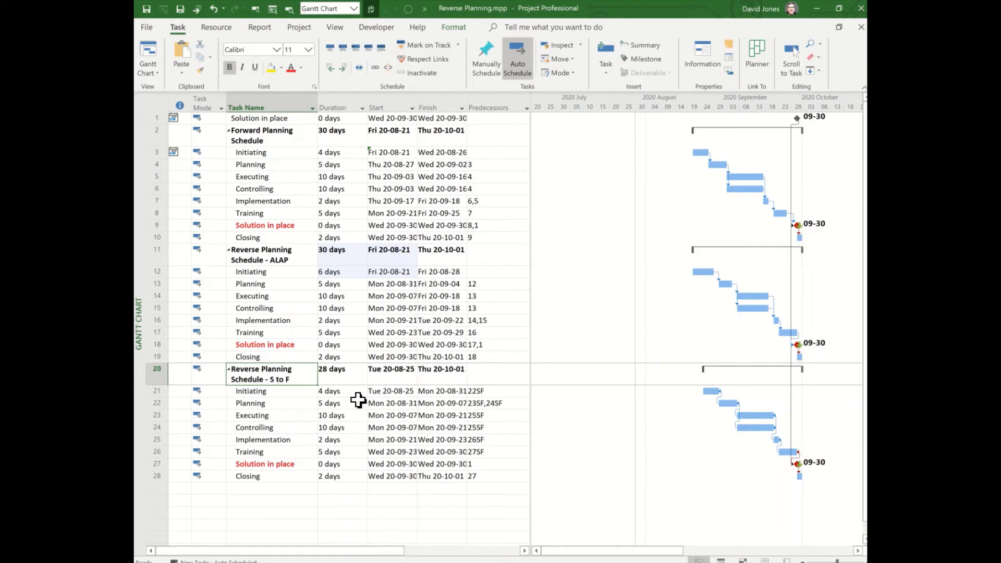
left_click(340, 392)
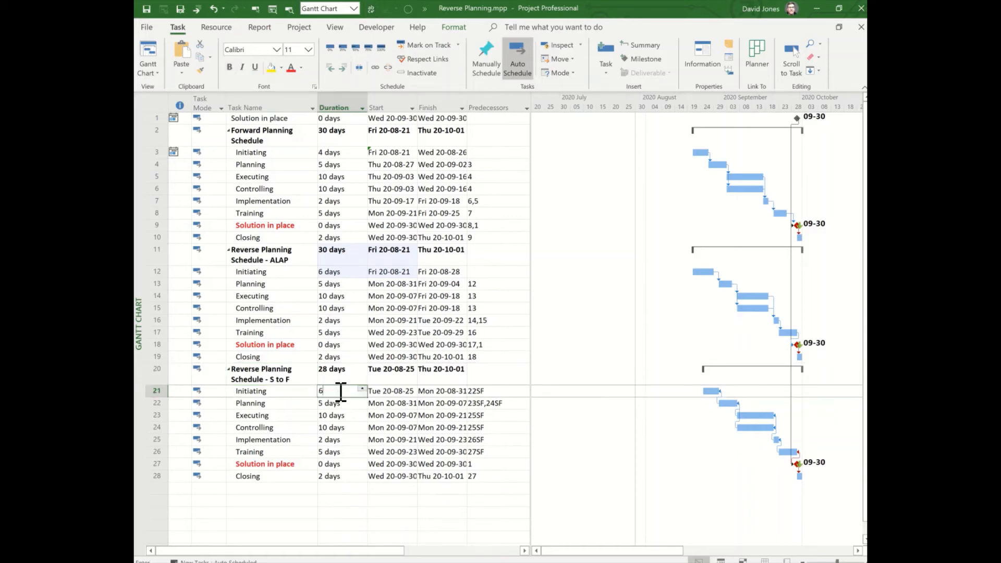
type("6")
key("Return")
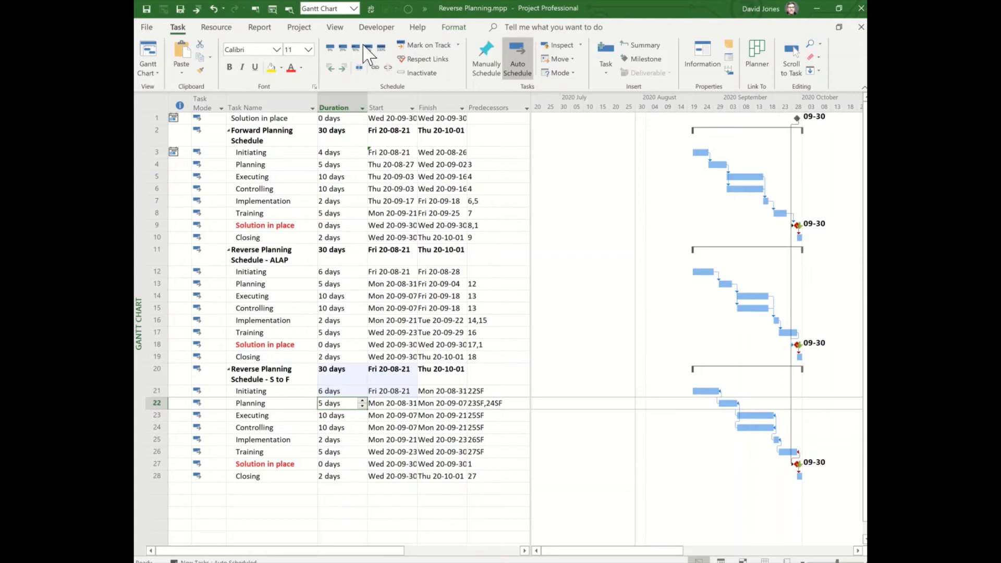
Save the default Baseline for the entire Reverse Planning project
left_click(299, 27)
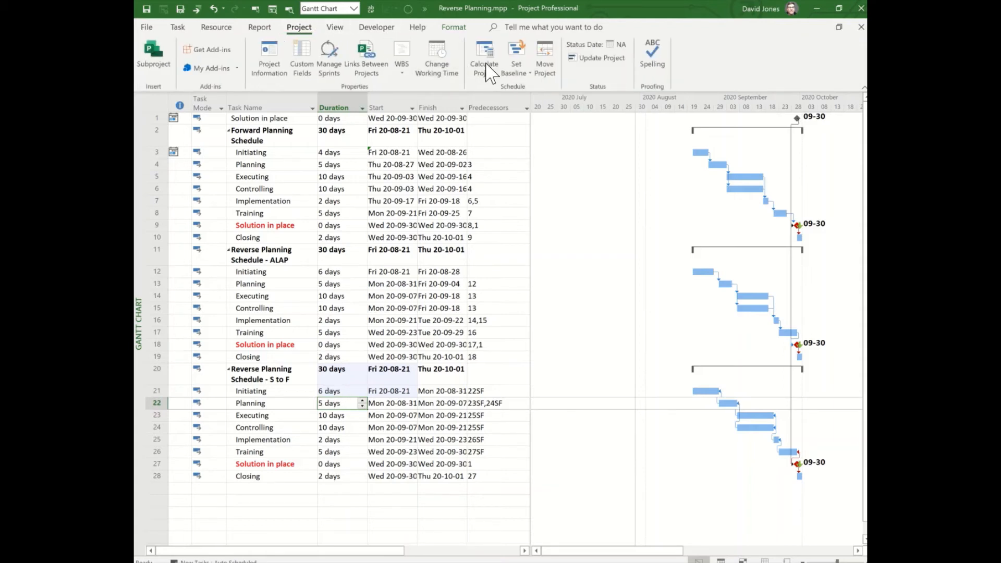
left_click(522, 78)
left_click(530, 98)
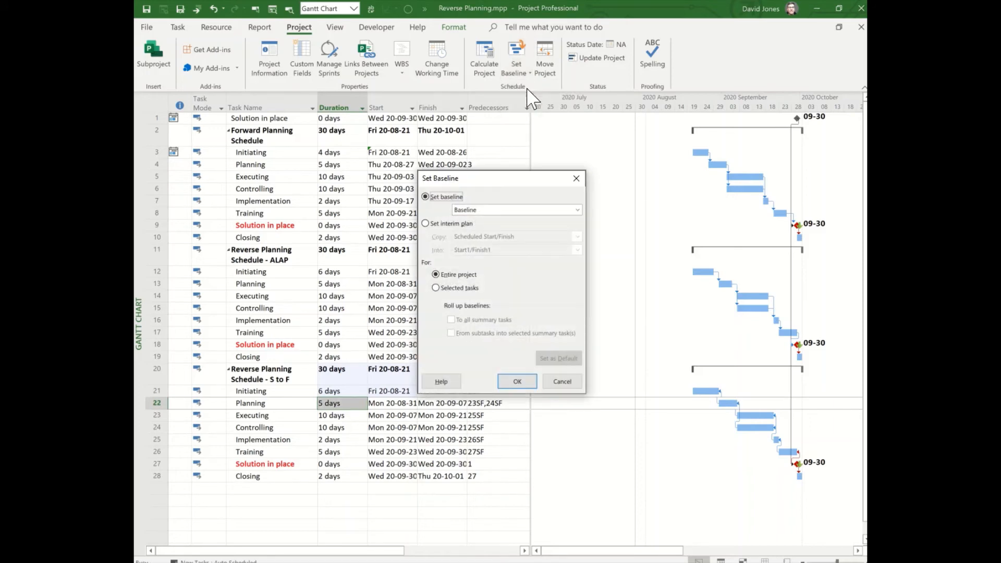
left_click(516, 381)
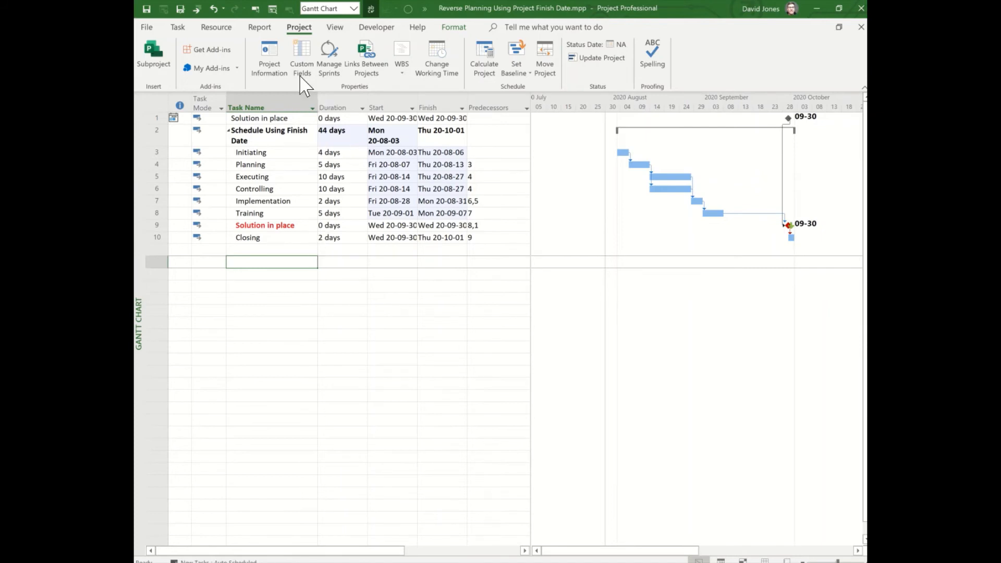
Change the project information so that the project is scheduled from the Project Finish Date
left_click(273, 49)
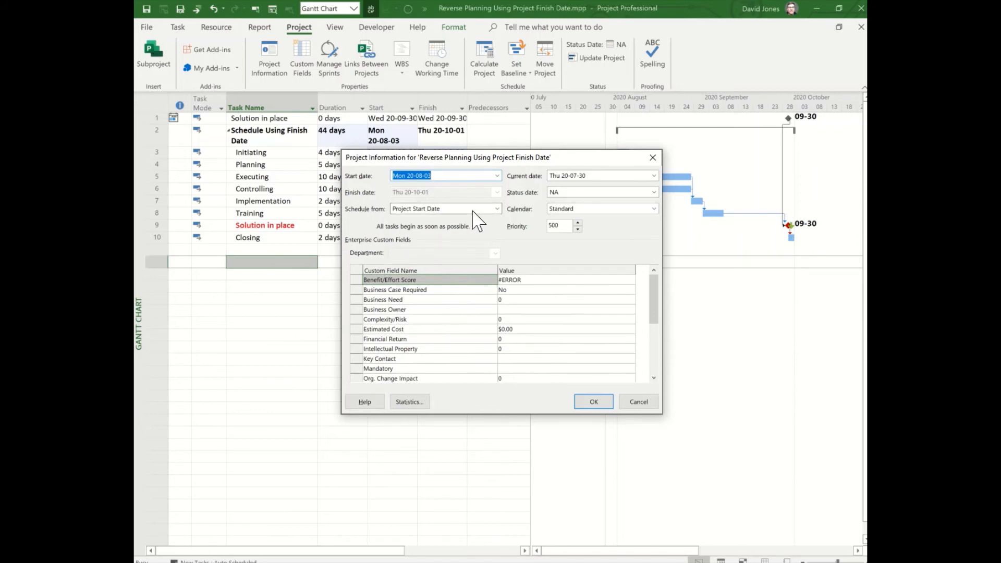
left_click(497, 209)
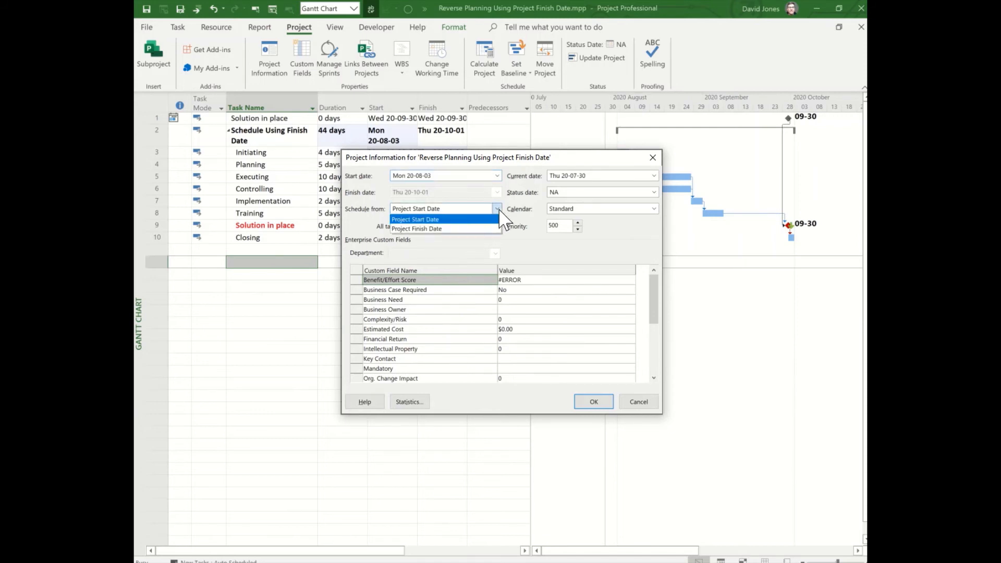
left_click(486, 228)
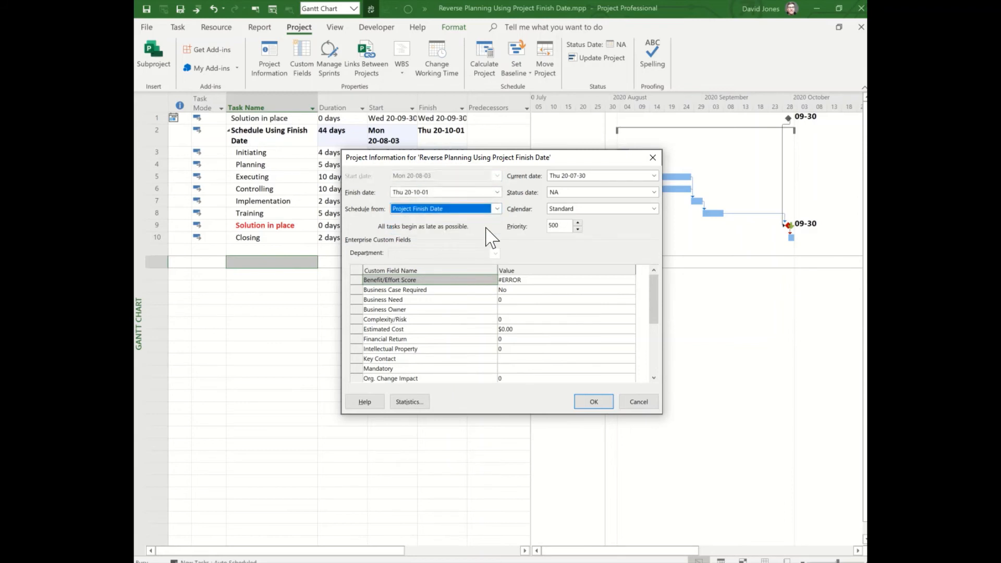
left_click(441, 192)
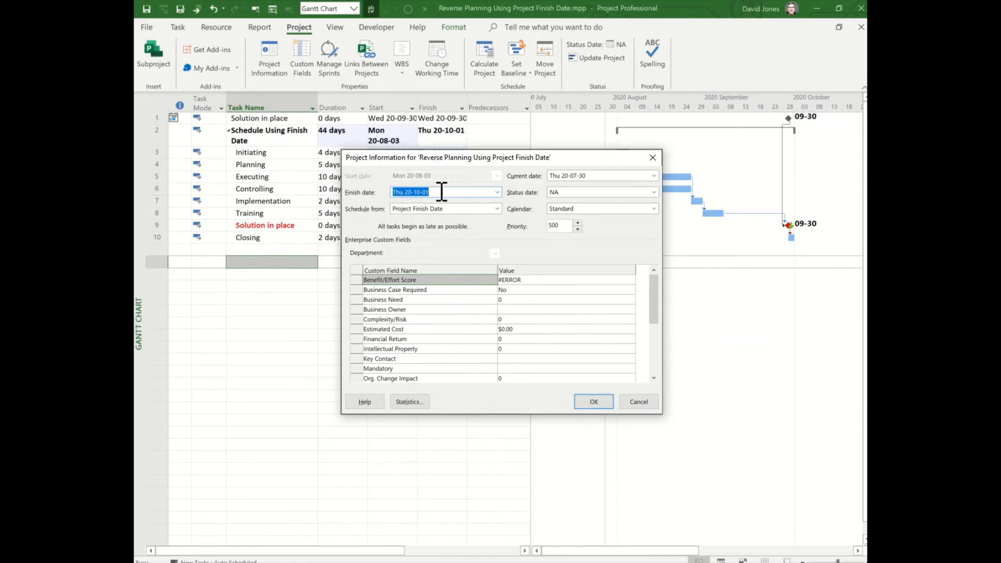
left_click(604, 404)
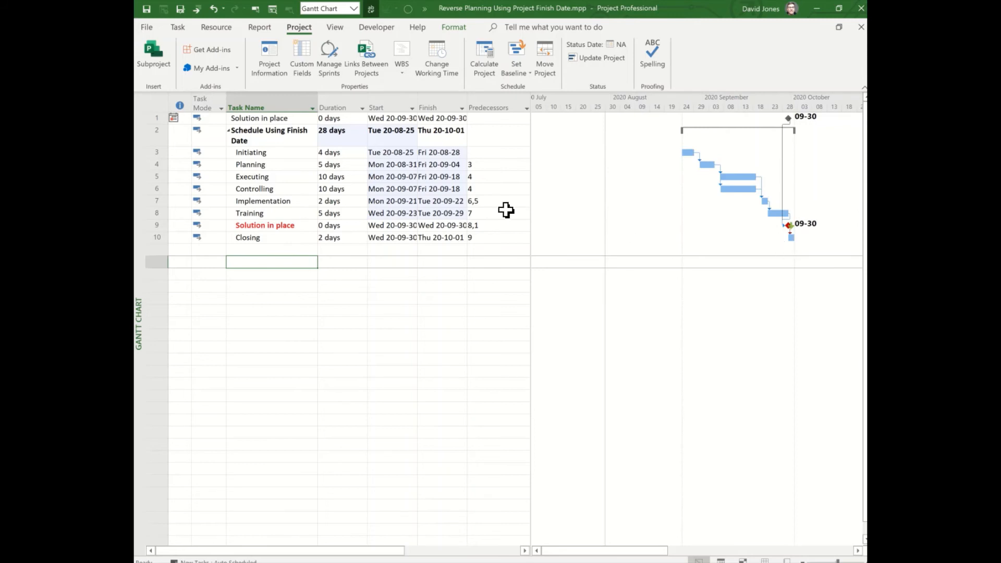
Switch the project back to scheduling from the Project Start Date, with a start date of 20-08-21
left_click(270, 58)
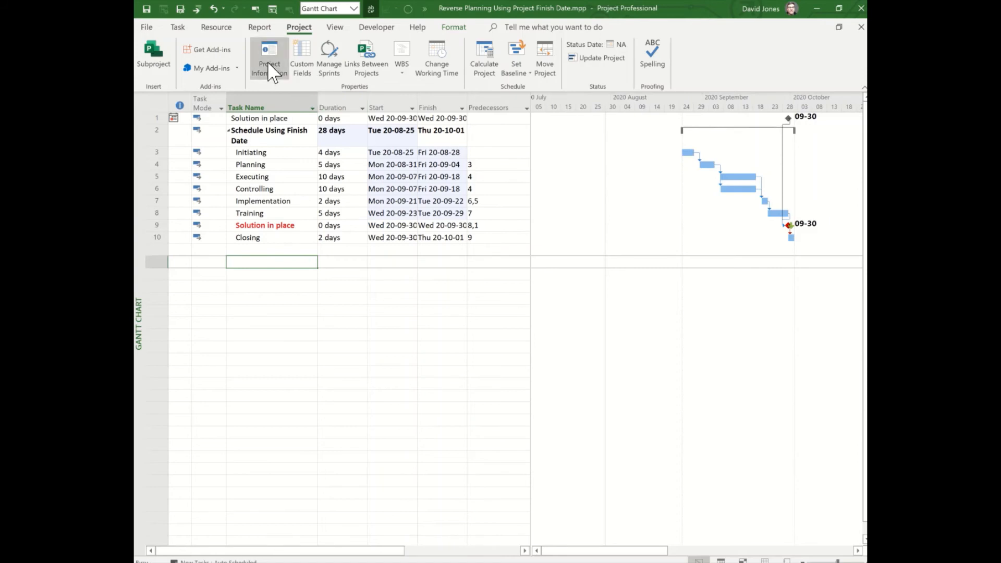
left_click(498, 209)
left_click(422, 220)
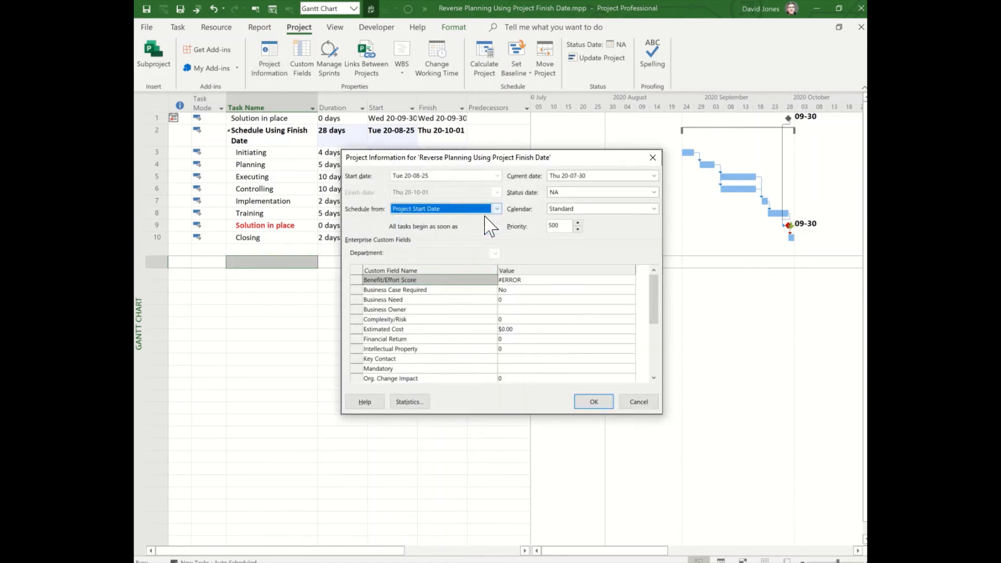
left_click(453, 176)
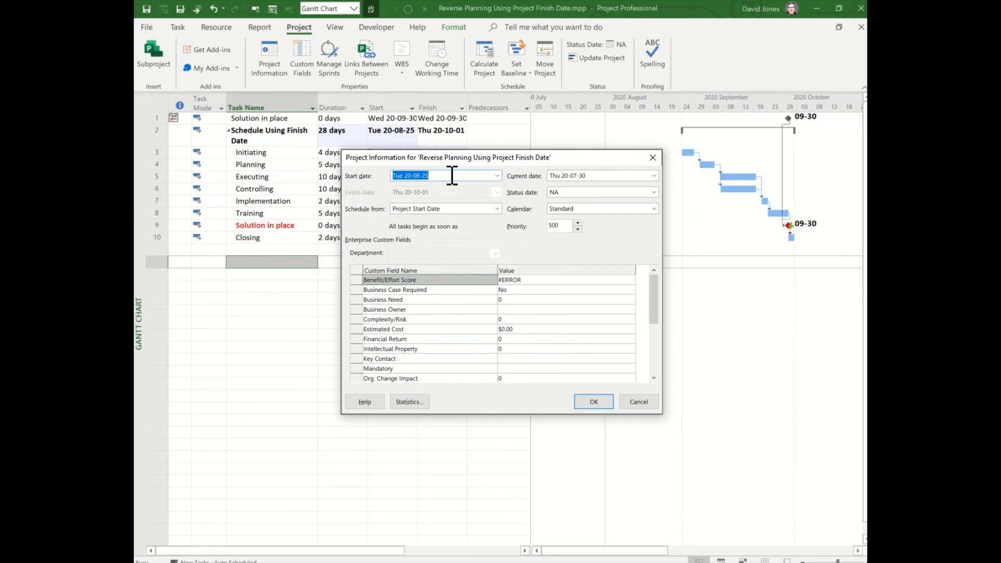
left_click(452, 176)
key("BackSpace")
type("1")
left_click(600, 402)
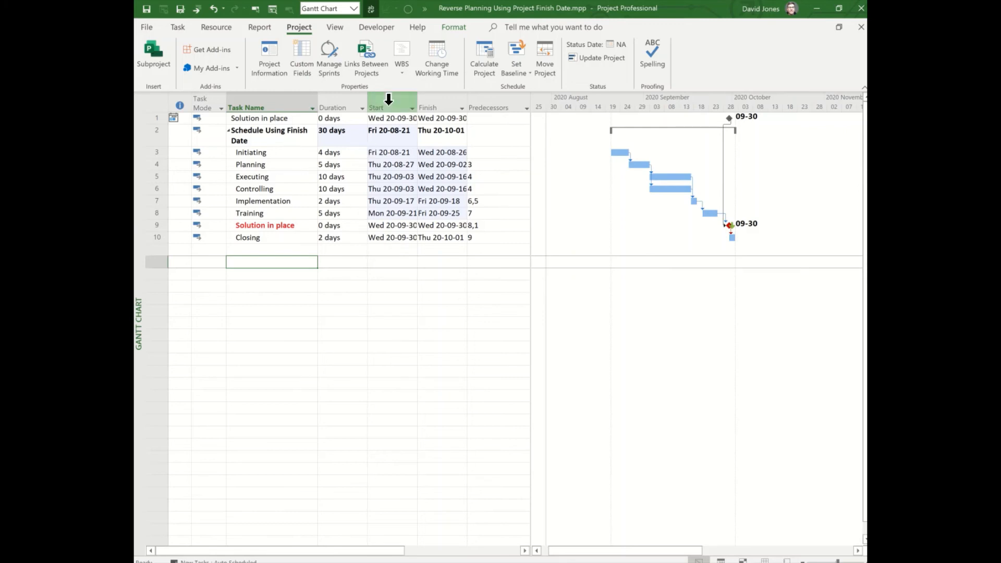
Save the default Baseline for the entire project scheduled using the finish date
left_click(515, 61)
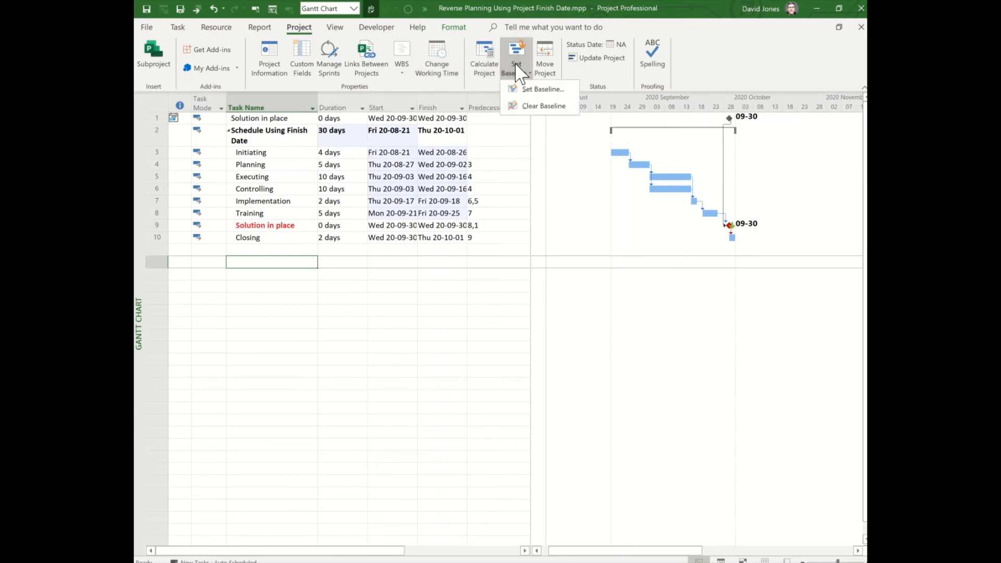
left_click(532, 89)
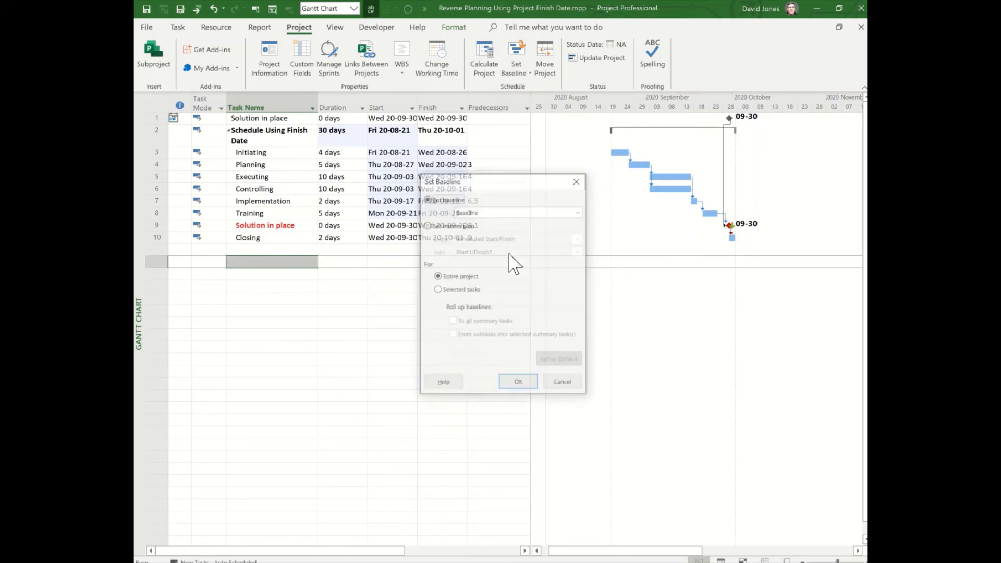
left_click(513, 381)
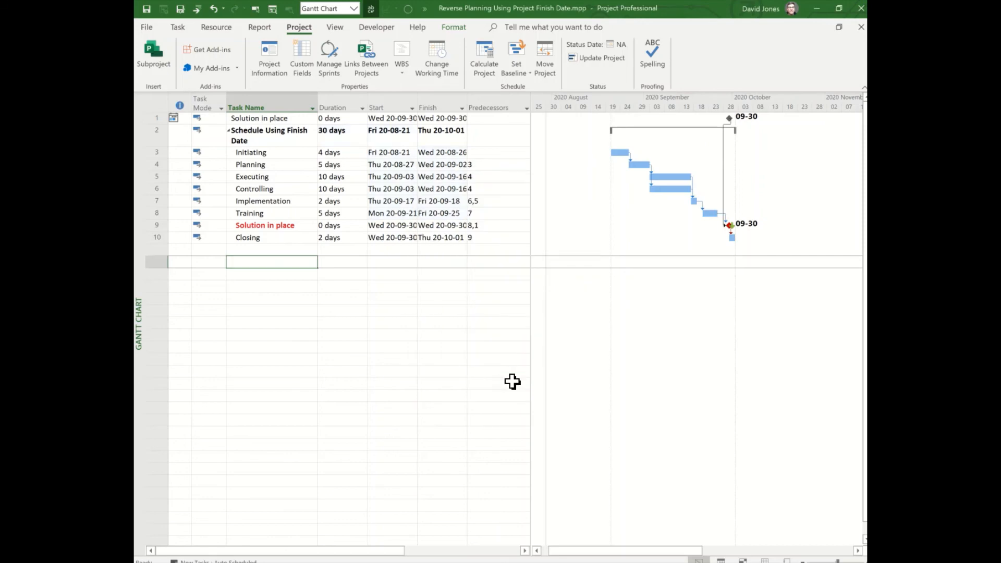